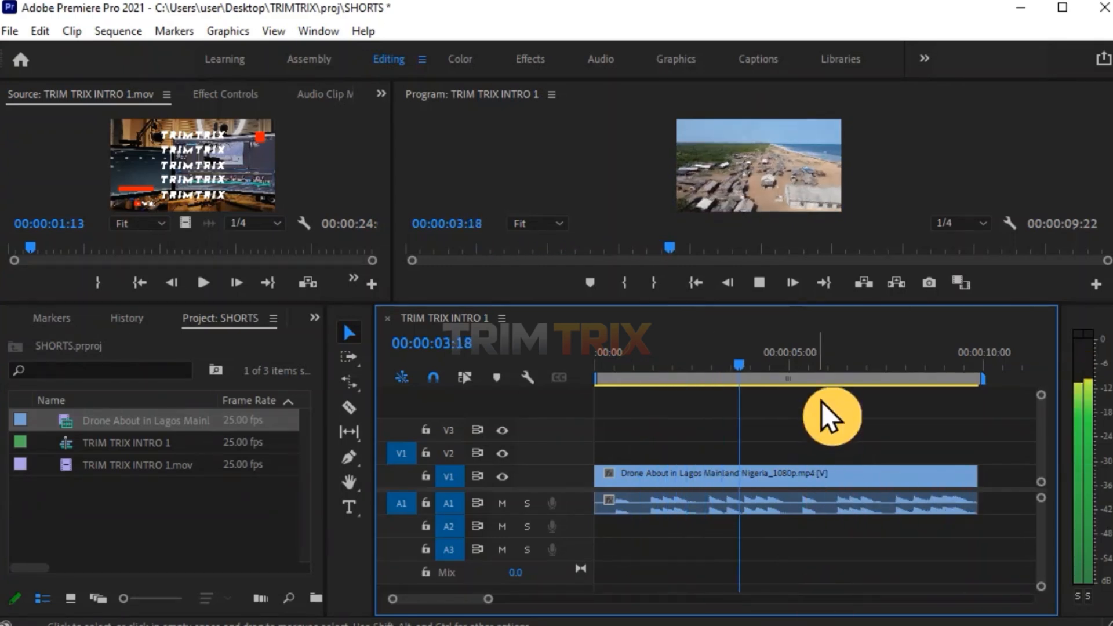
# Step: Select the drone clip on the V1 track and save the project
pyautogui.click(869, 472)
pyautogui.hotkey('ctrl', 's')
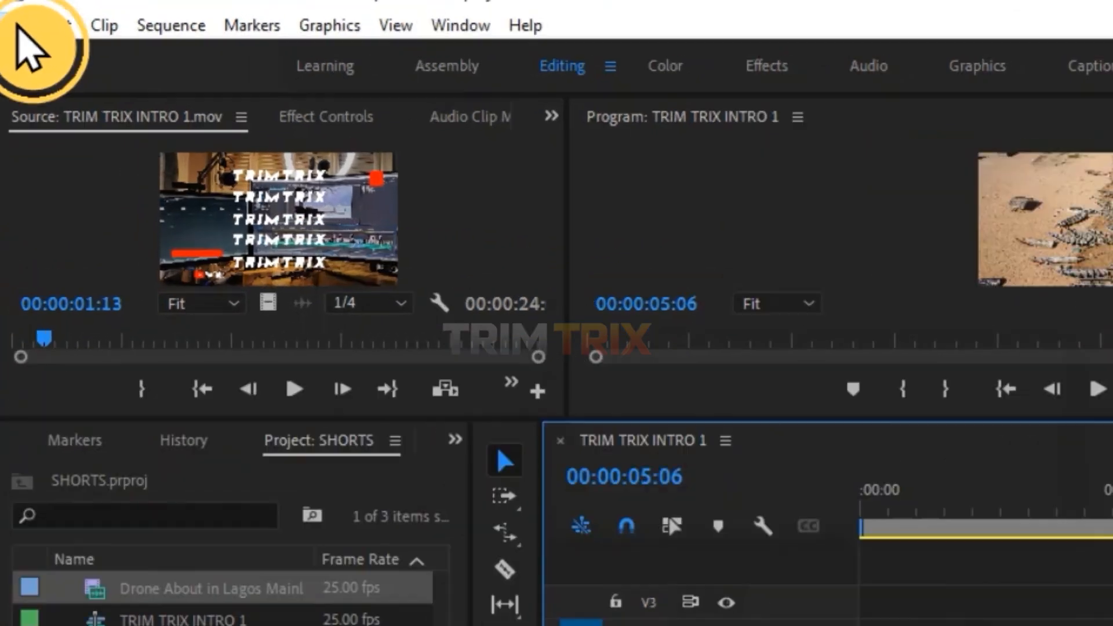
pyautogui.click(11, 31)
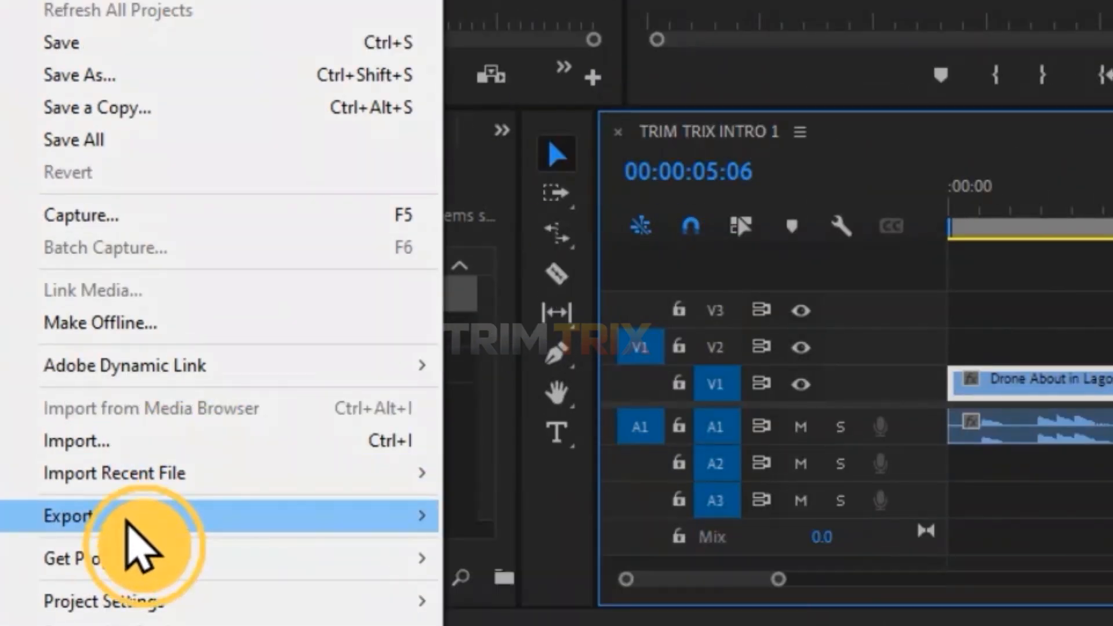
pyautogui.moveTo(330, 525)
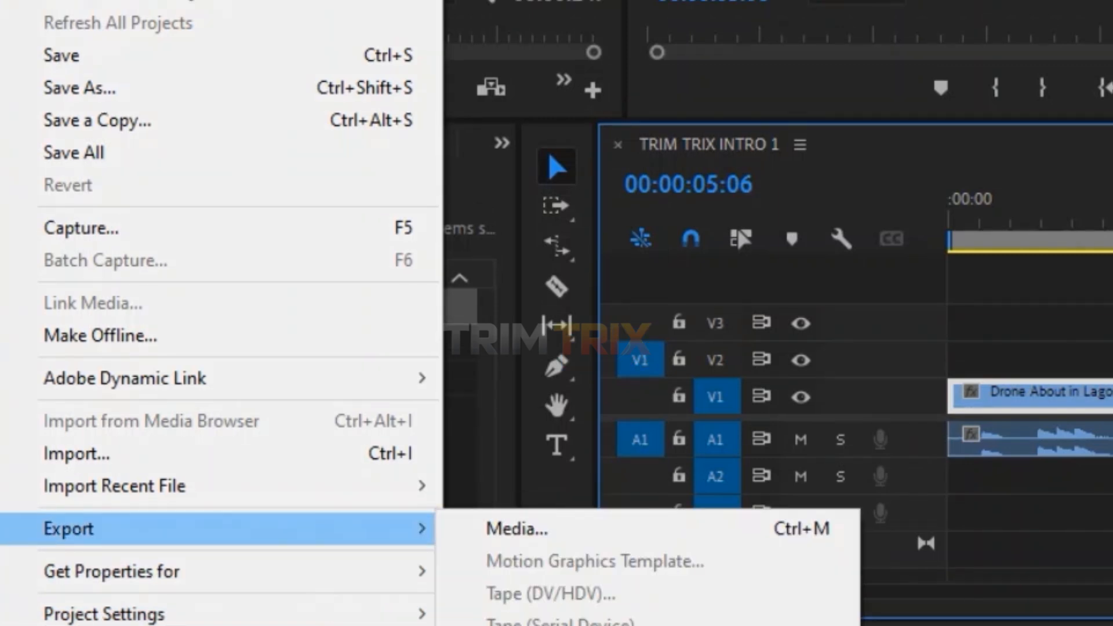
pyautogui.click(632, 526)
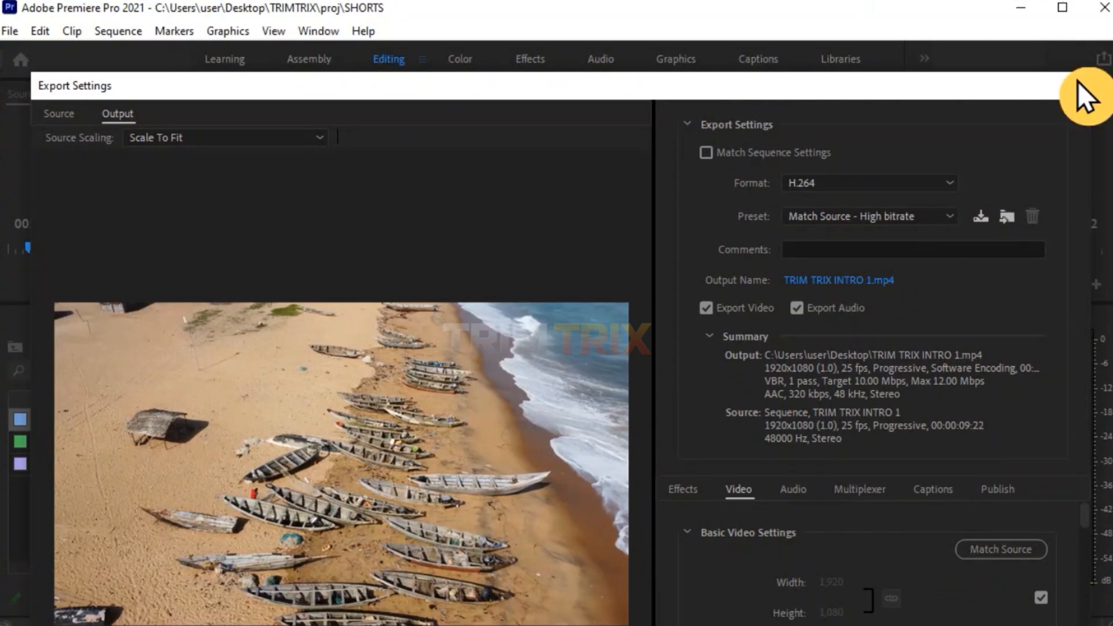
pyautogui.click(1090, 86)
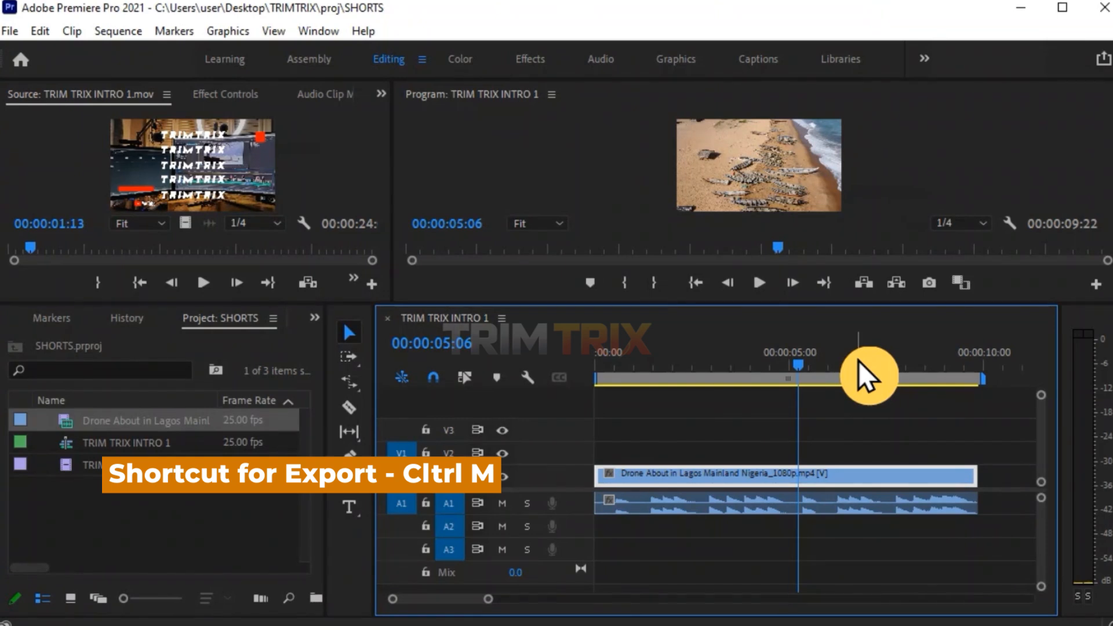
# Step: Open the media export settings and choose the H.264 format with the Match Source - High bitrate preset
pyautogui.hotkey('ctrl', 'm')
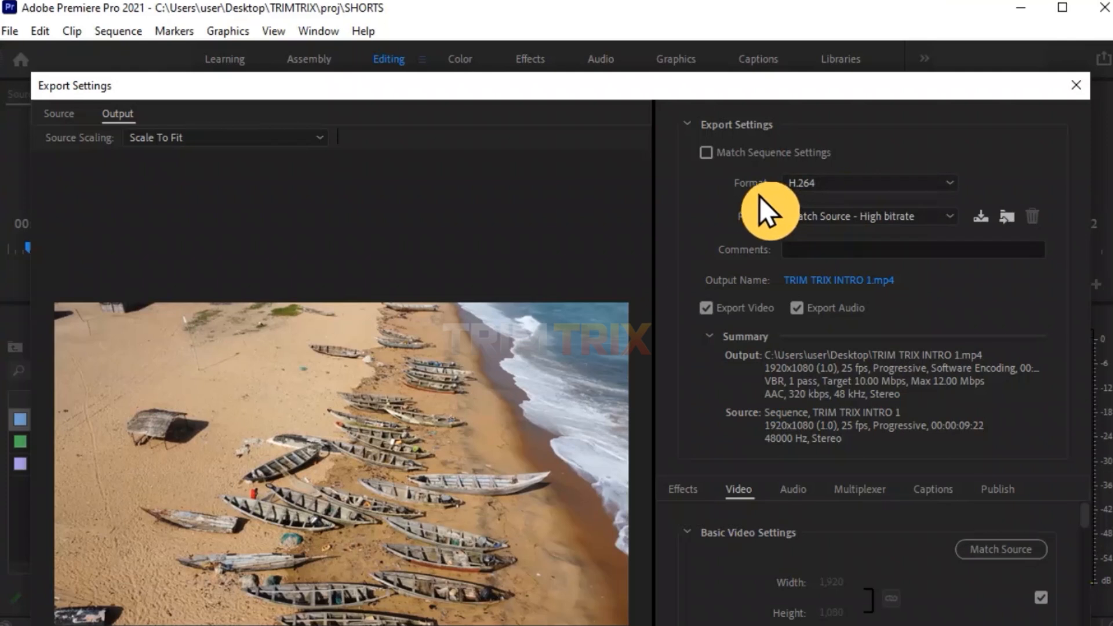
pyautogui.click(916, 184)
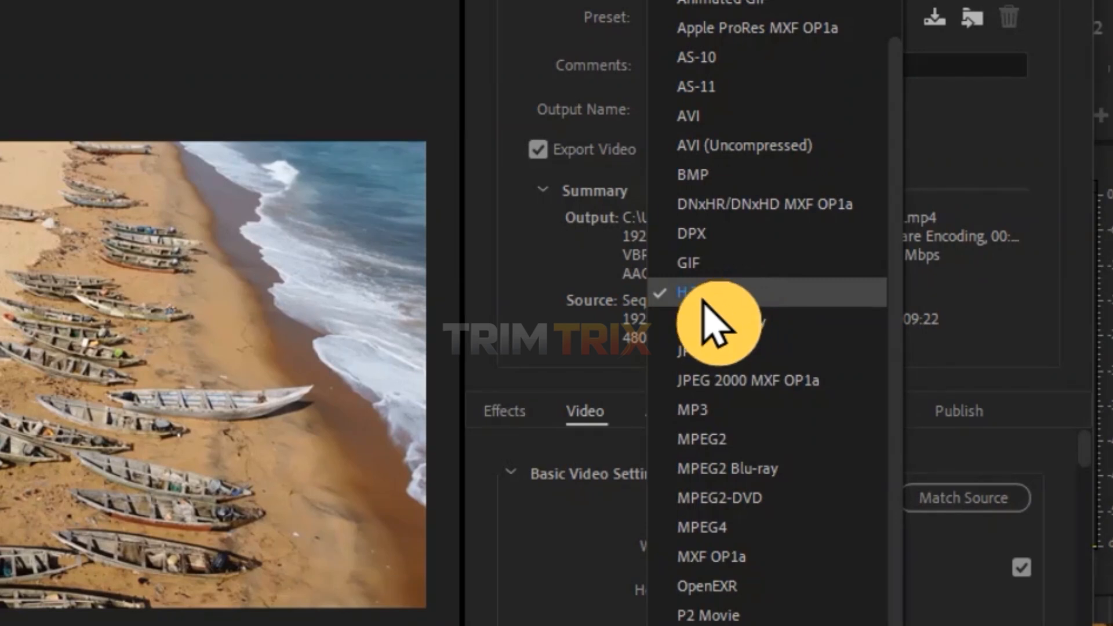
pyautogui.click(746, 297)
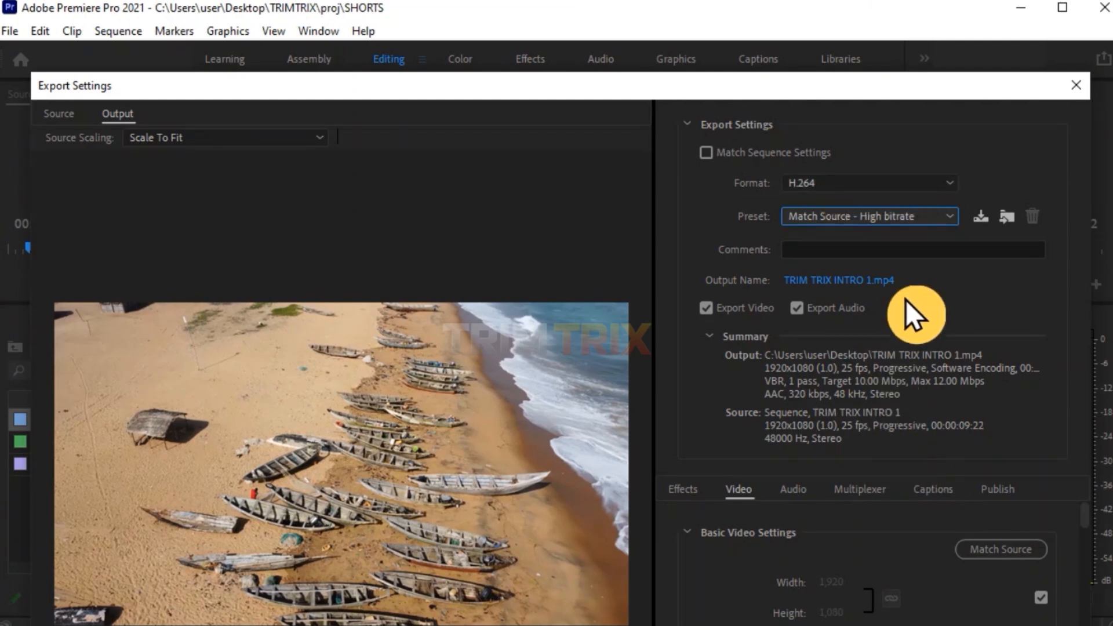
pyautogui.click(921, 217)
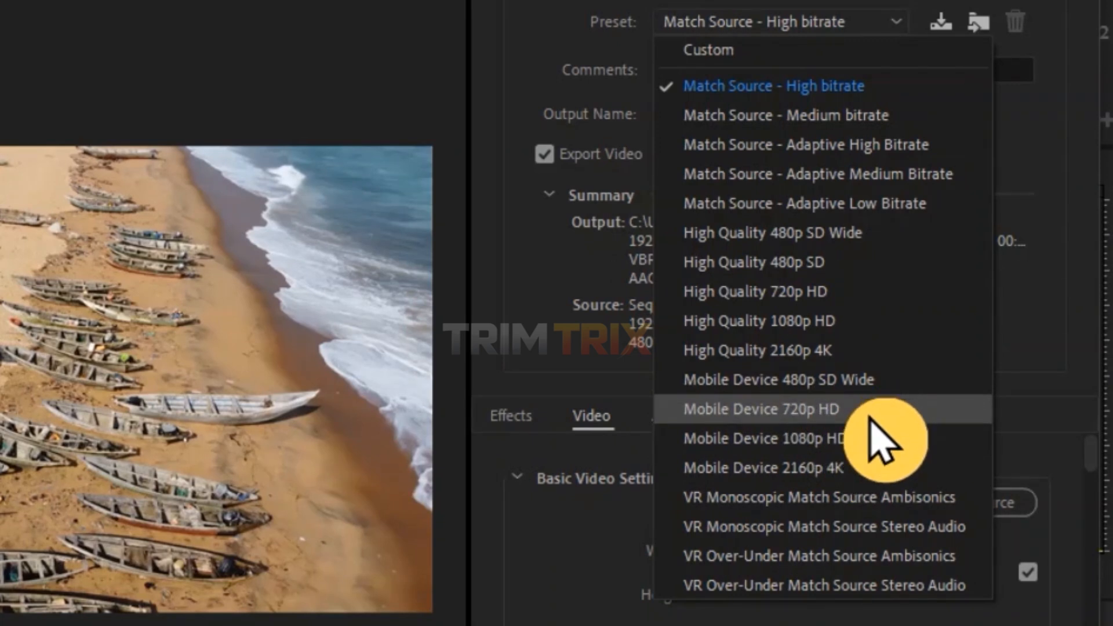
pyautogui.click(844, 86)
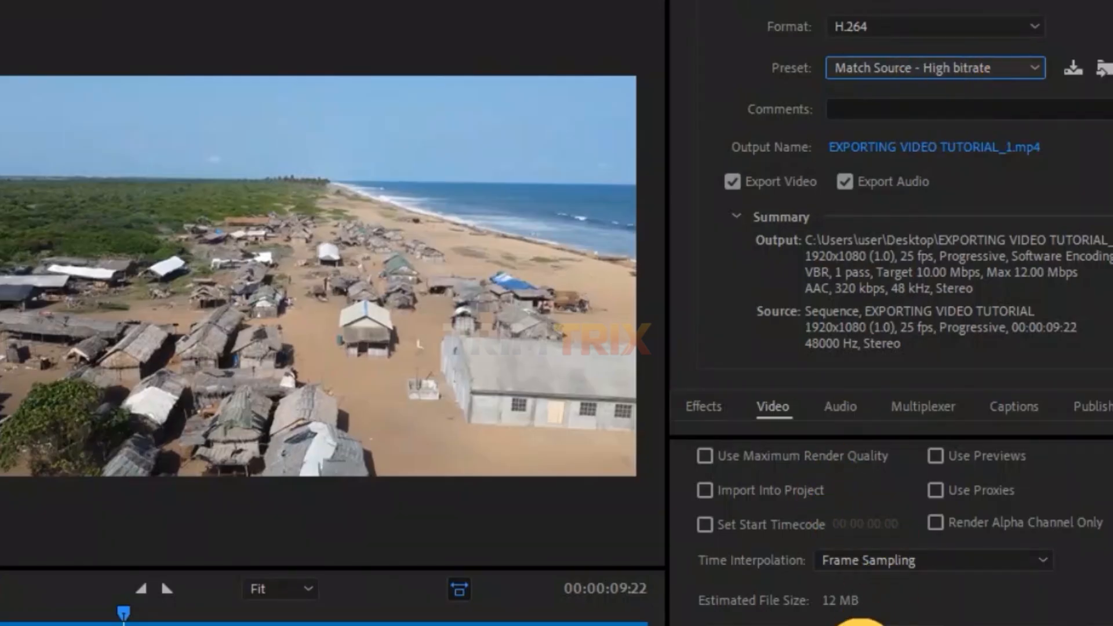
# Step: Try the Match Source Medium bitrate and Adaptive High Bitrate presets to compare file sizes, and restore Match Source - High bitrate
pyautogui.click(1020, 71)
pyautogui.click(979, 148)
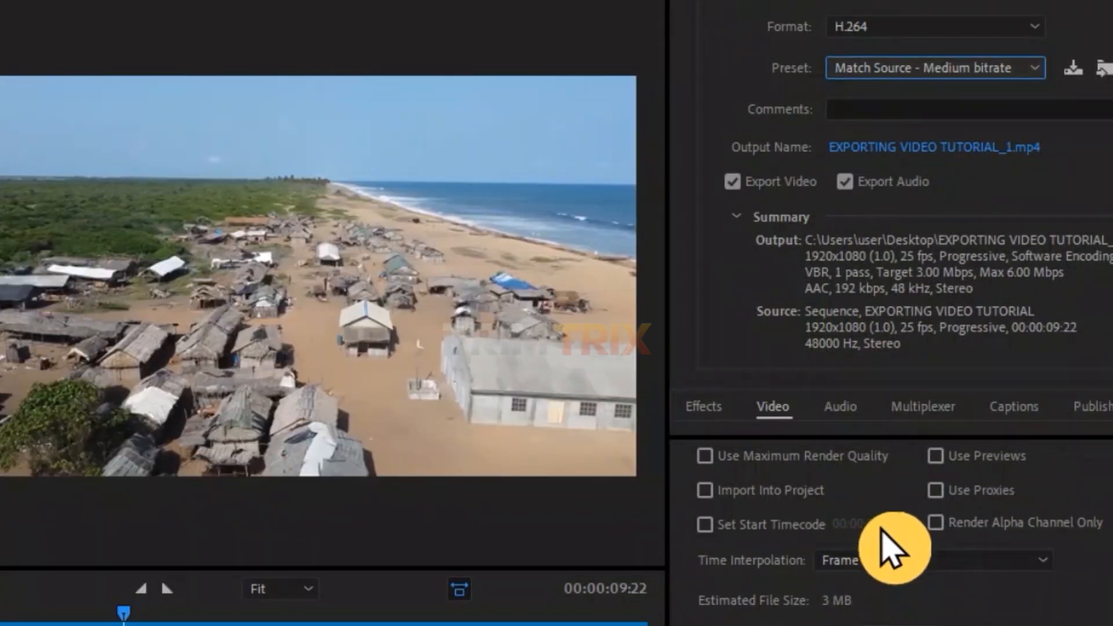
pyautogui.click(967, 69)
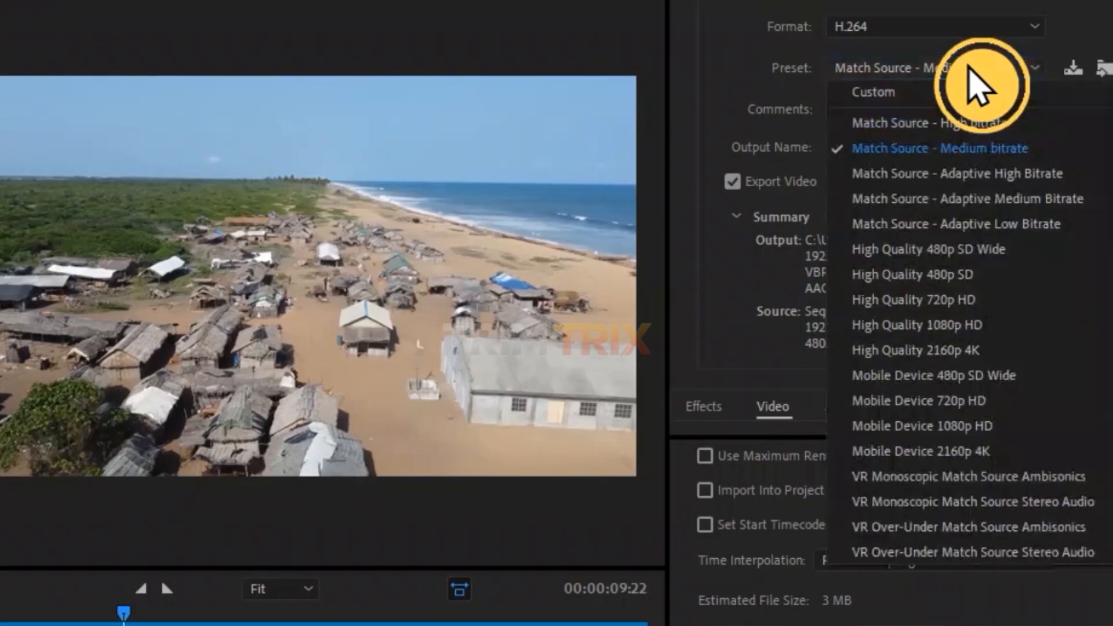
pyautogui.click(994, 204)
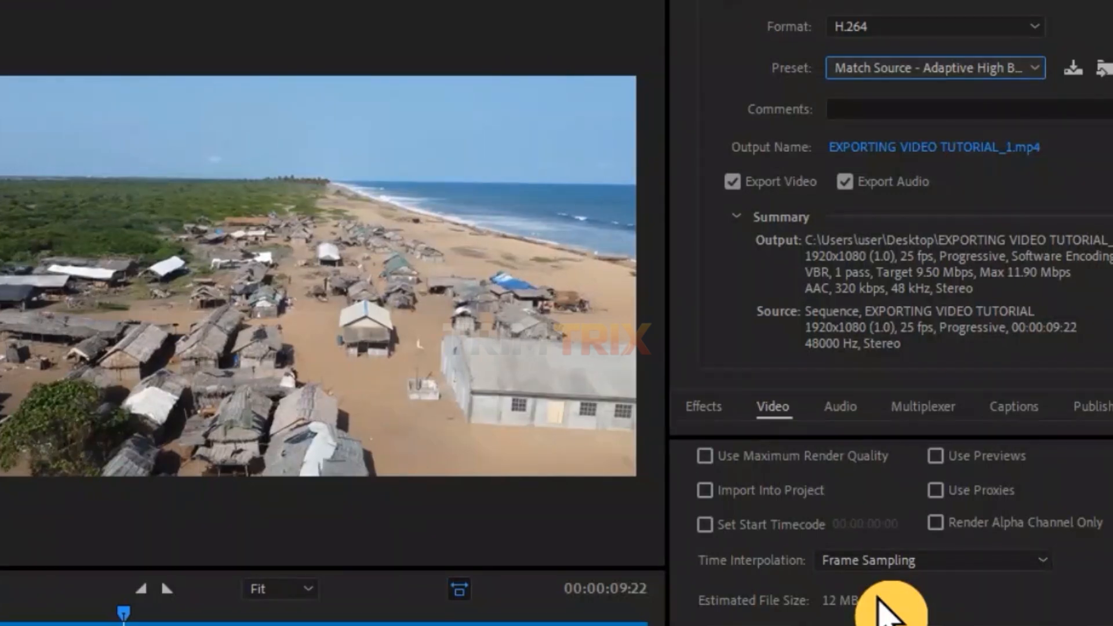
pyautogui.click(969, 66)
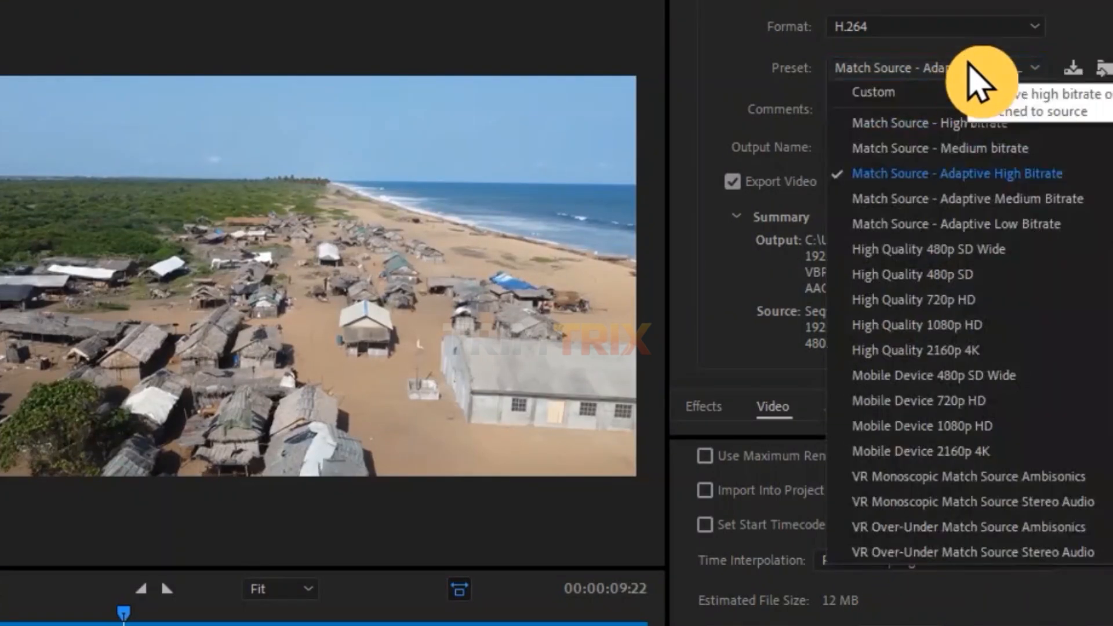
pyautogui.click(1010, 121)
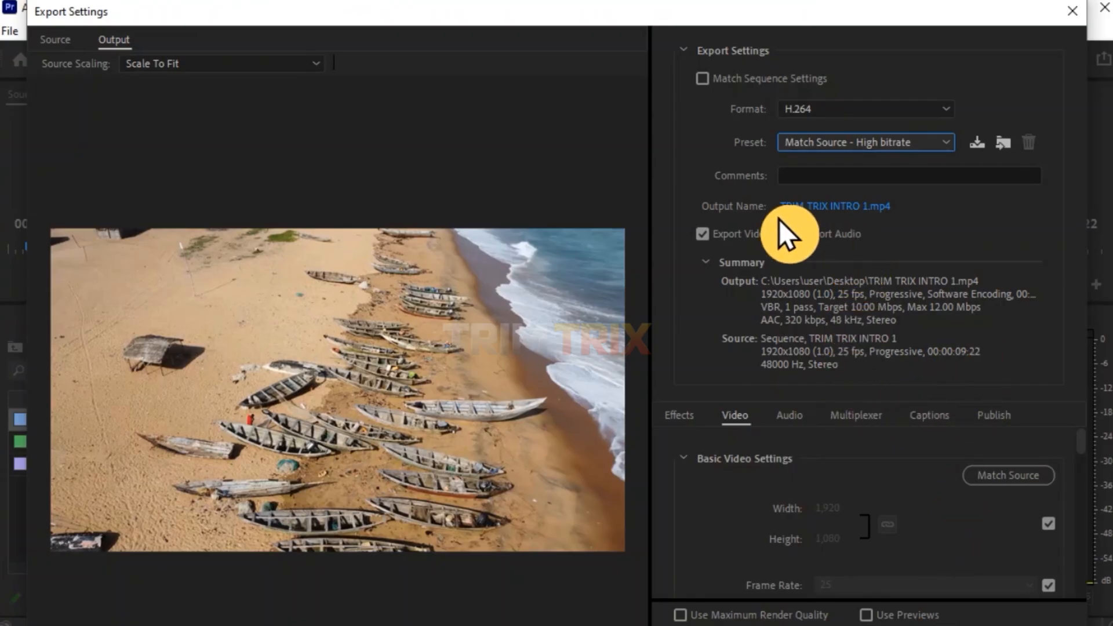
# Step: Enter EXPORTING VIDEO TUTORIAL as the output file name for the exported video
pyautogui.click(822, 207)
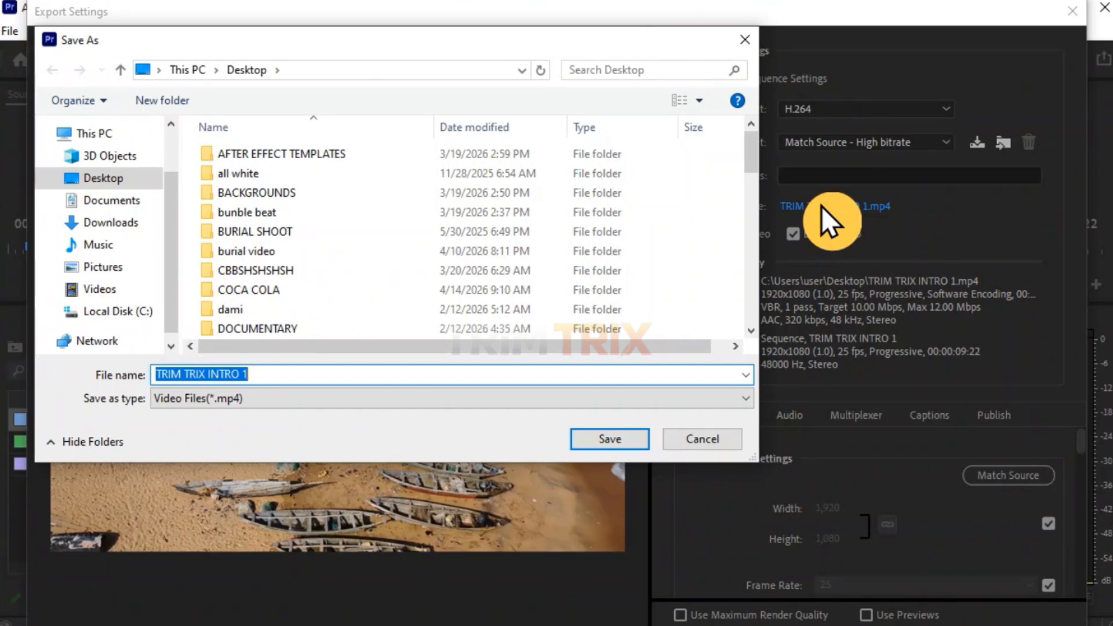
pyautogui.write('EXPORTING VIDEO')
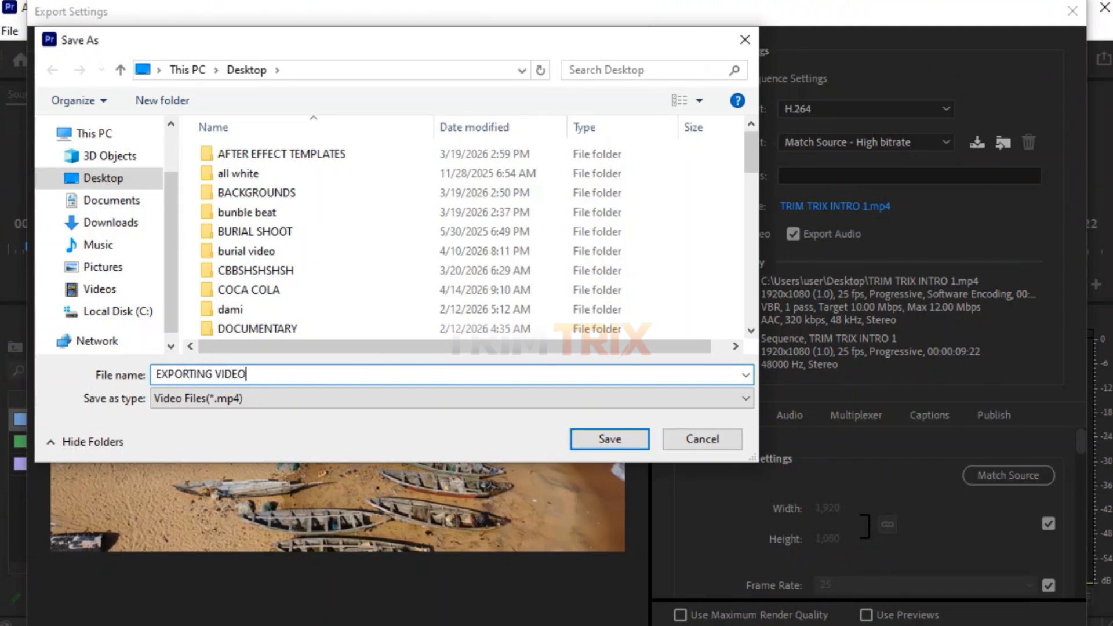
pyautogui.write(' TUTORIAL')
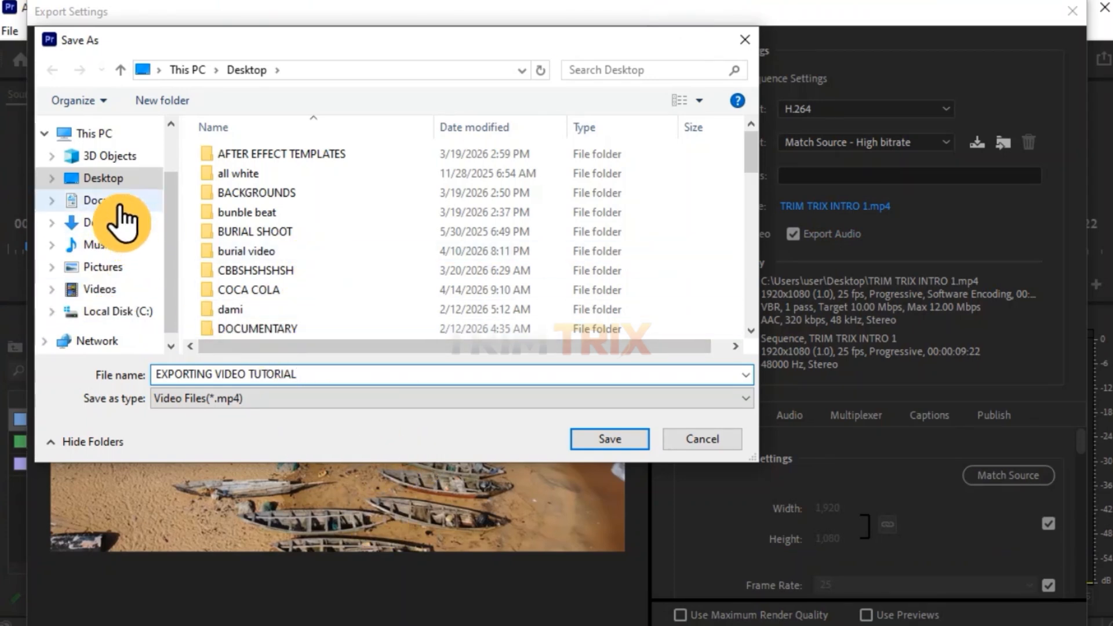
# Step: Choose the Desktop as the destination folder, keep EXPORTING VIDEO TUTORIAL as the file name, and save the output location
pyautogui.click(119, 200)
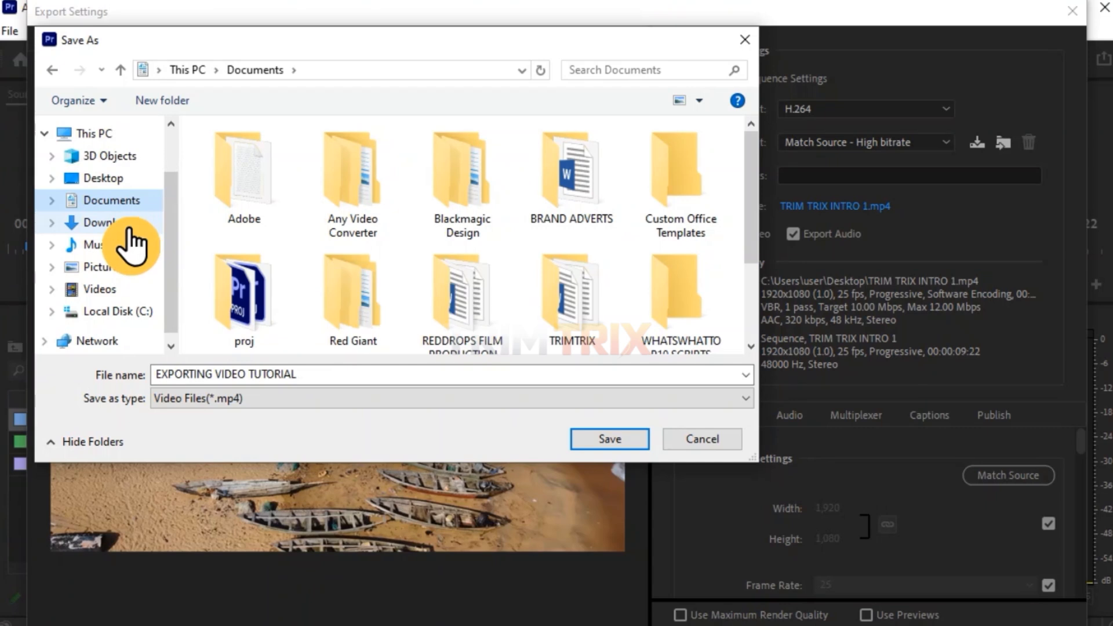
pyautogui.click(124, 222)
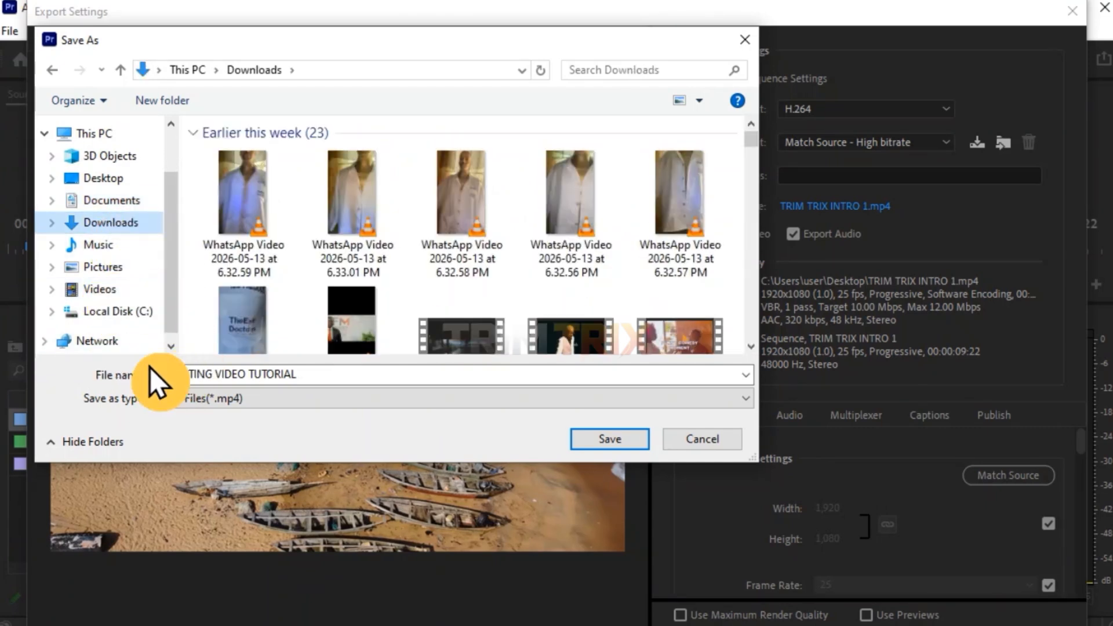
pyautogui.click(116, 178)
pyautogui.click(315, 374)
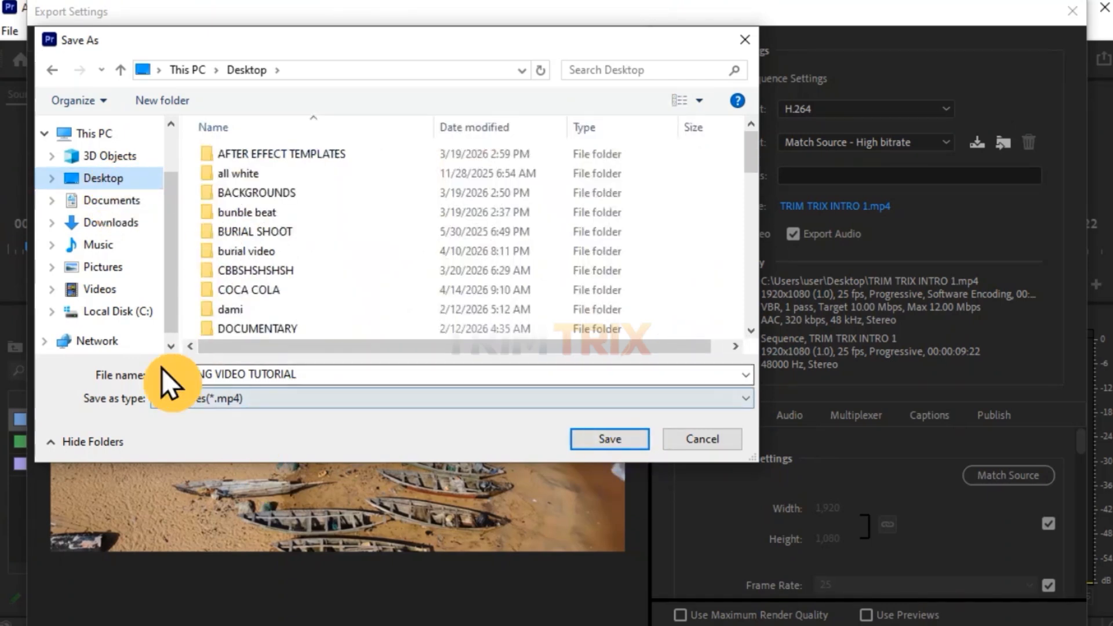
pyautogui.press('BackSpace')
pyautogui.press('BackSpace')
pyautogui.press('BackSpace')
pyautogui.press('BackSpace')
pyautogui.press('BackSpace')
pyautogui.press('BackSpace')
pyautogui.press('BackSpace')
pyautogui.press('BackSpace')
pyautogui.write('TUTORIAL')
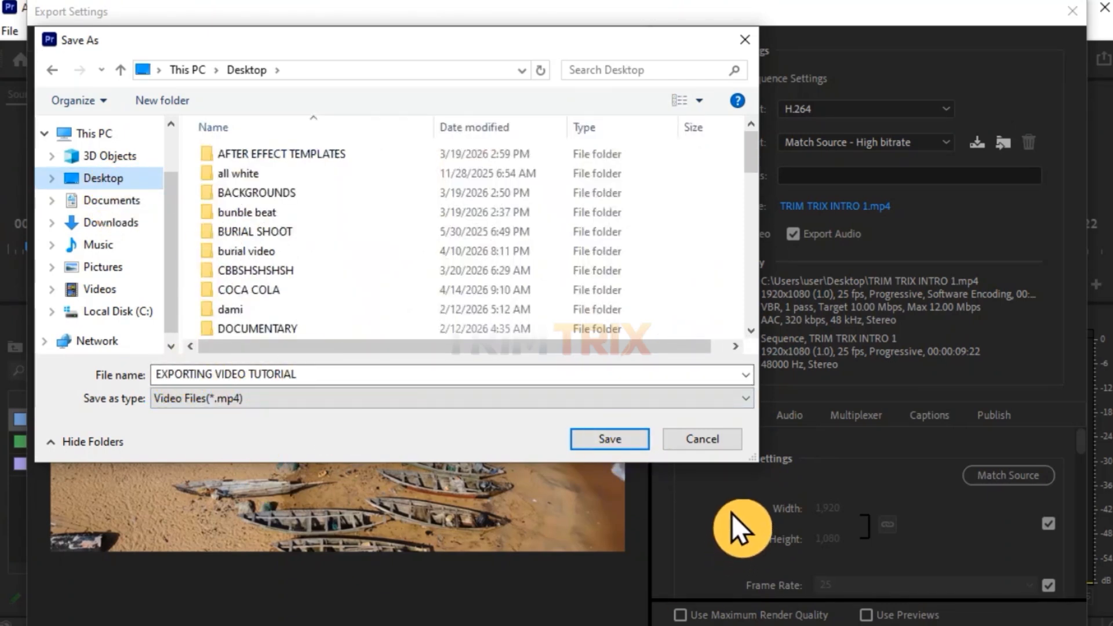
pyautogui.click(608, 439)
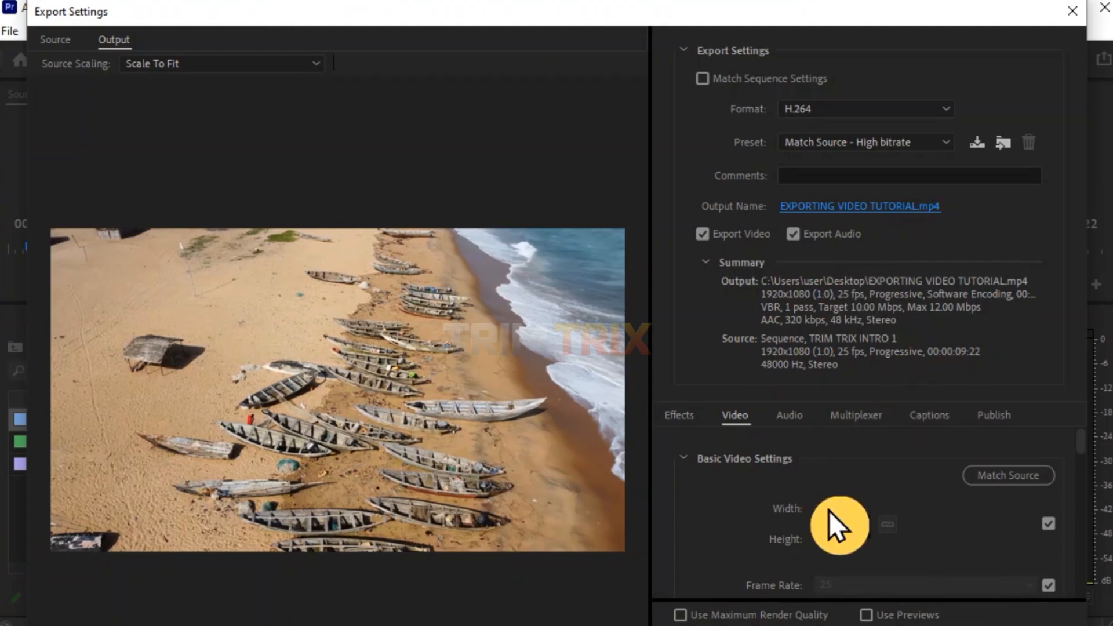
# Step: Review the metadata export options and their list of property categories, and close them without changes
pyautogui.click(721, 592)
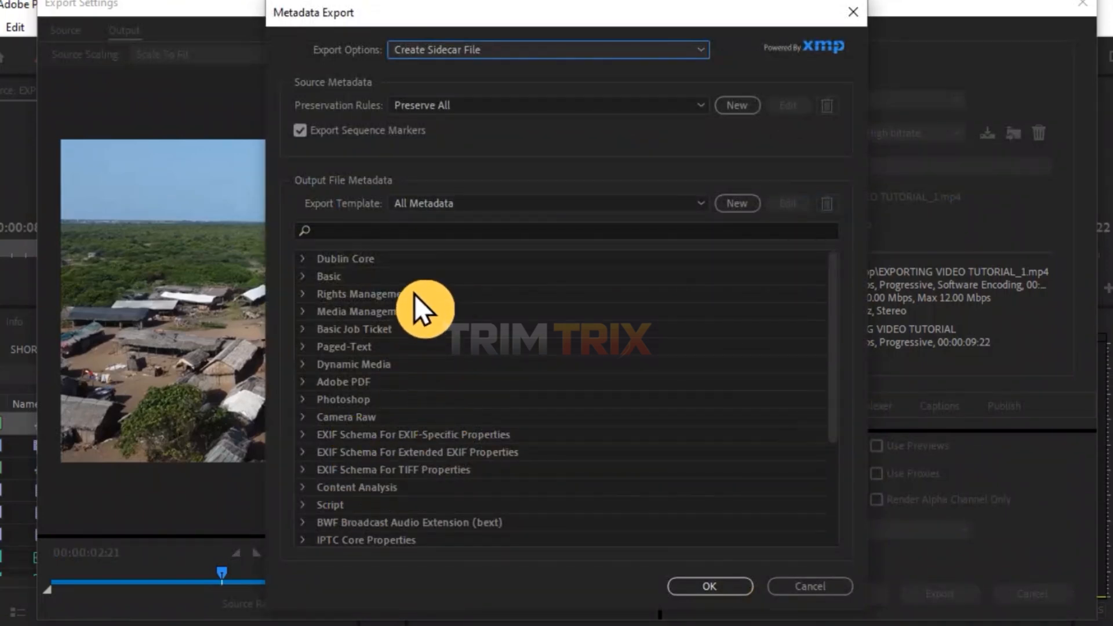
pyautogui.scroll(-3, 415, 295)
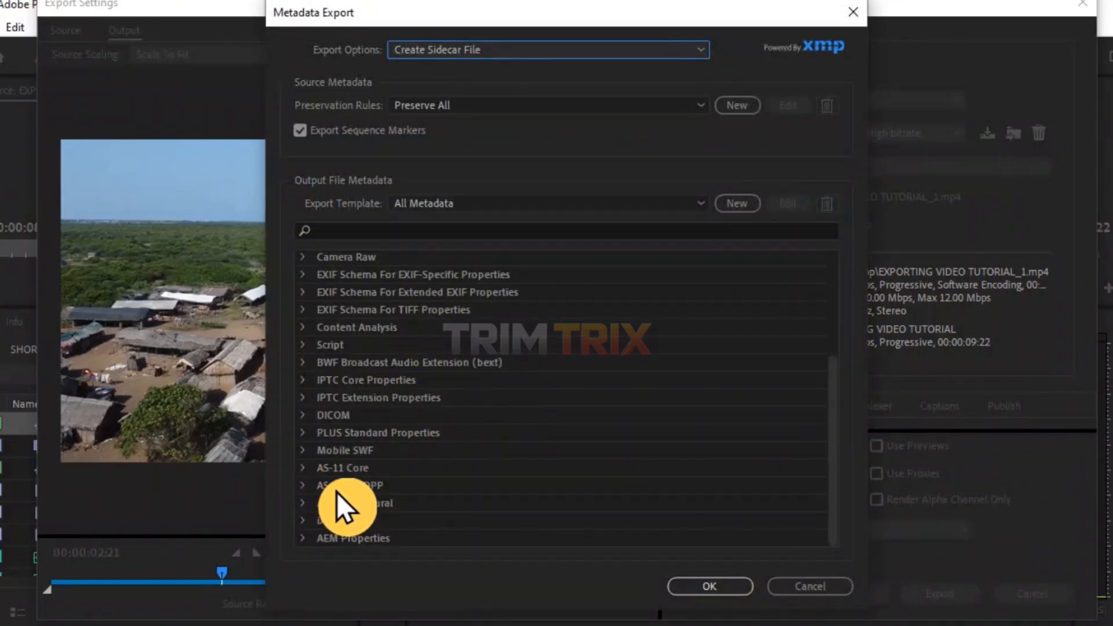
pyautogui.scroll(3, 413, 463)
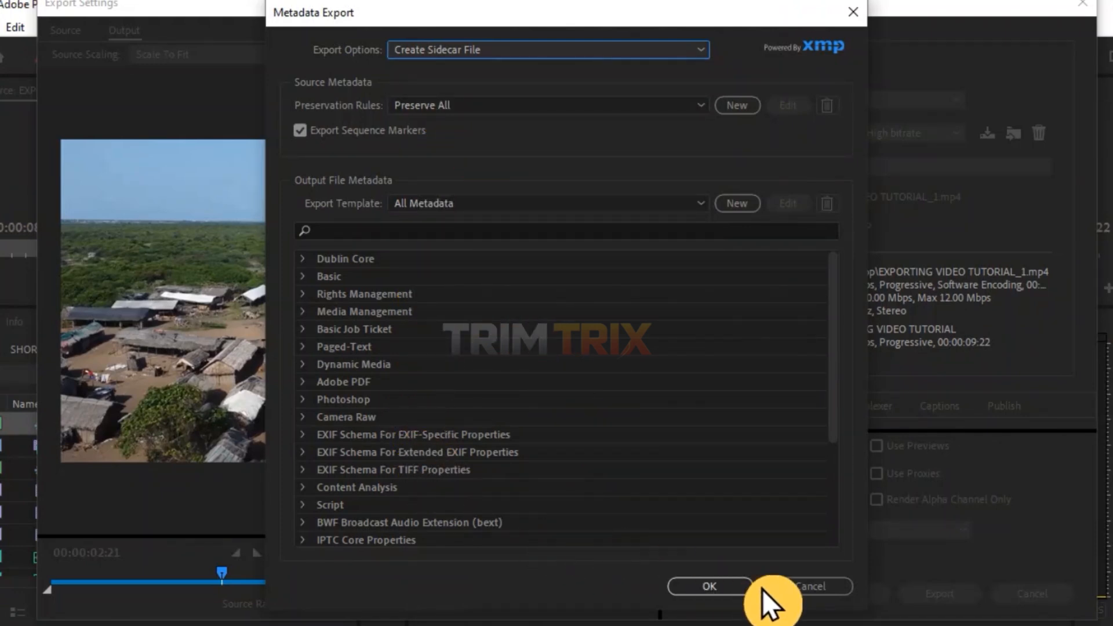
pyautogui.click(822, 588)
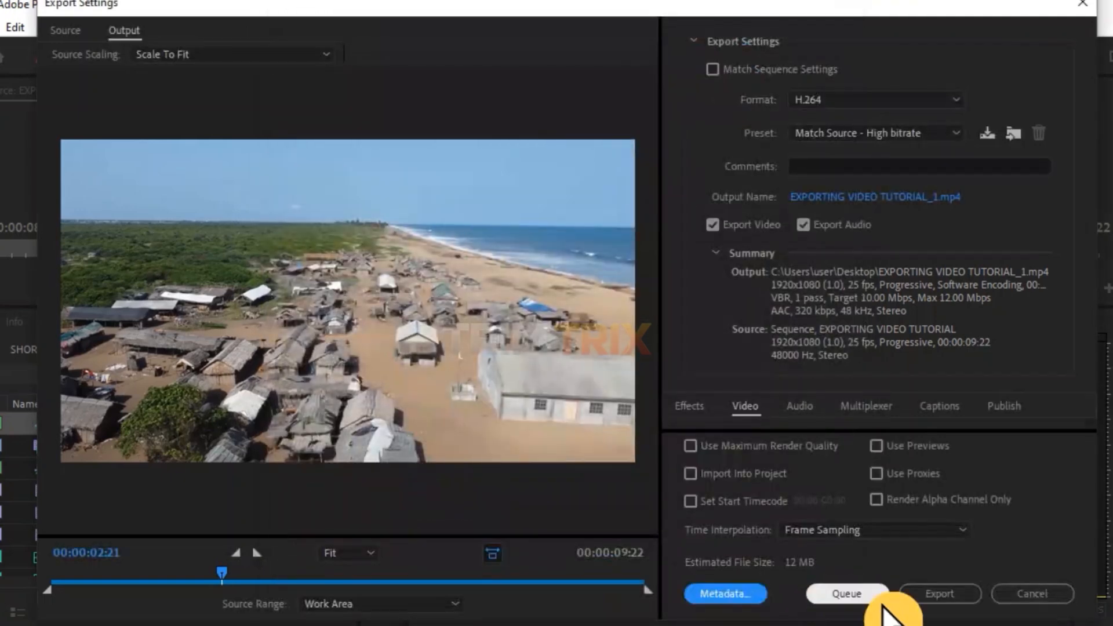
# Step: Try to send the EXPORTING VIDEO TUTORIAL sequence to the export queue
pyautogui.click(860, 589)
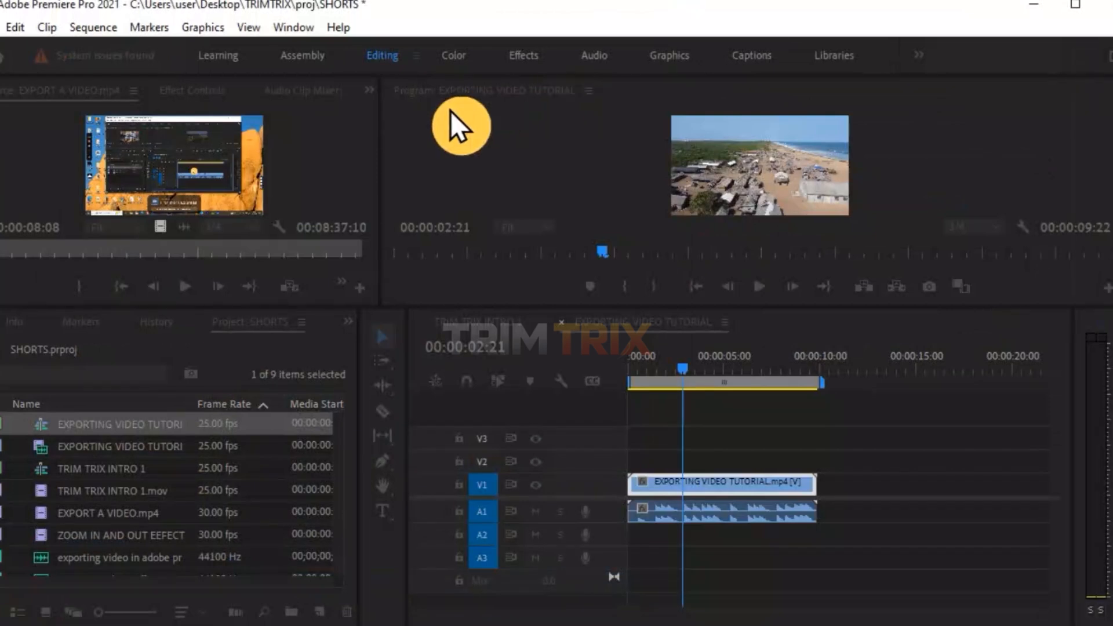
pyautogui.hotkey('ctrl', 'm')
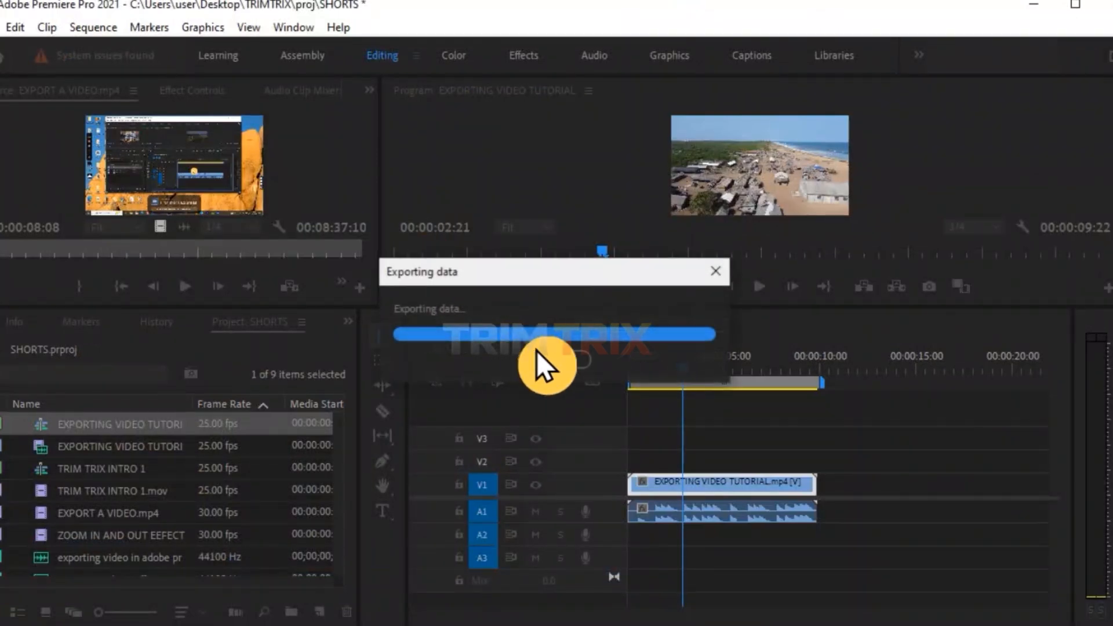
pyautogui.click(539, 349)
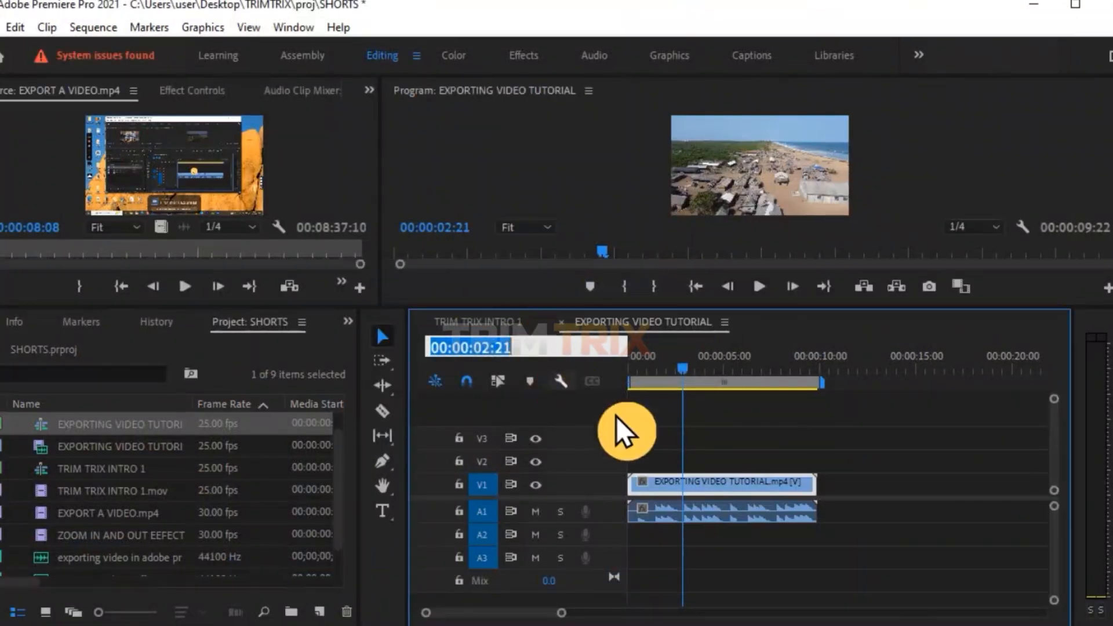
pyautogui.click(738, 457)
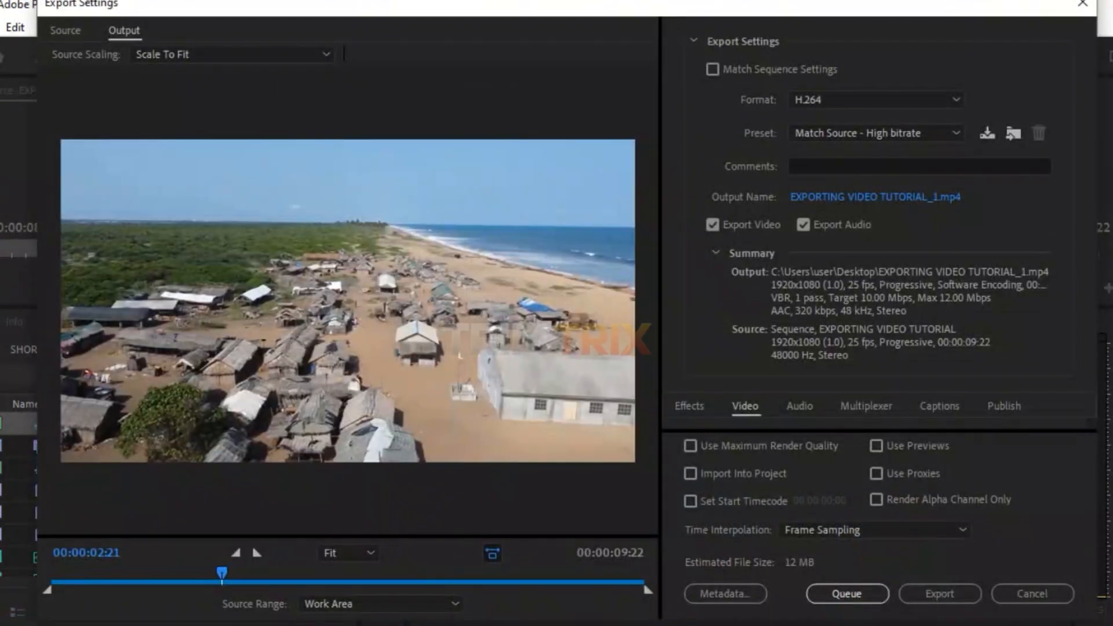
# Step: Export the sequence directly with the H.264 Match Source - High bitrate settings
pyautogui.click(848, 586)
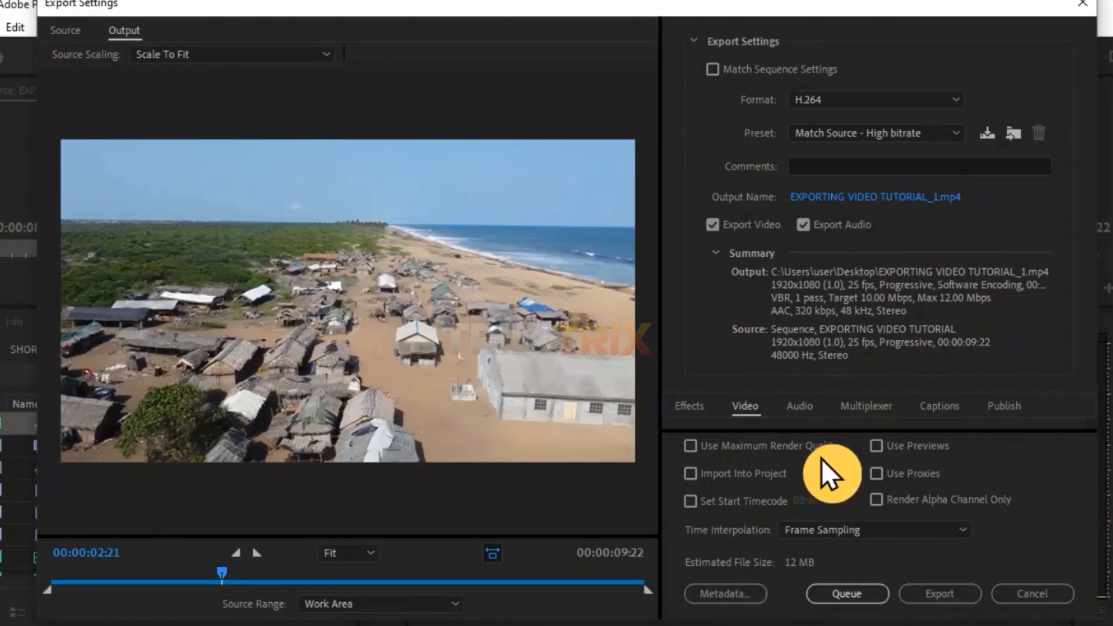
pyautogui.click(942, 597)
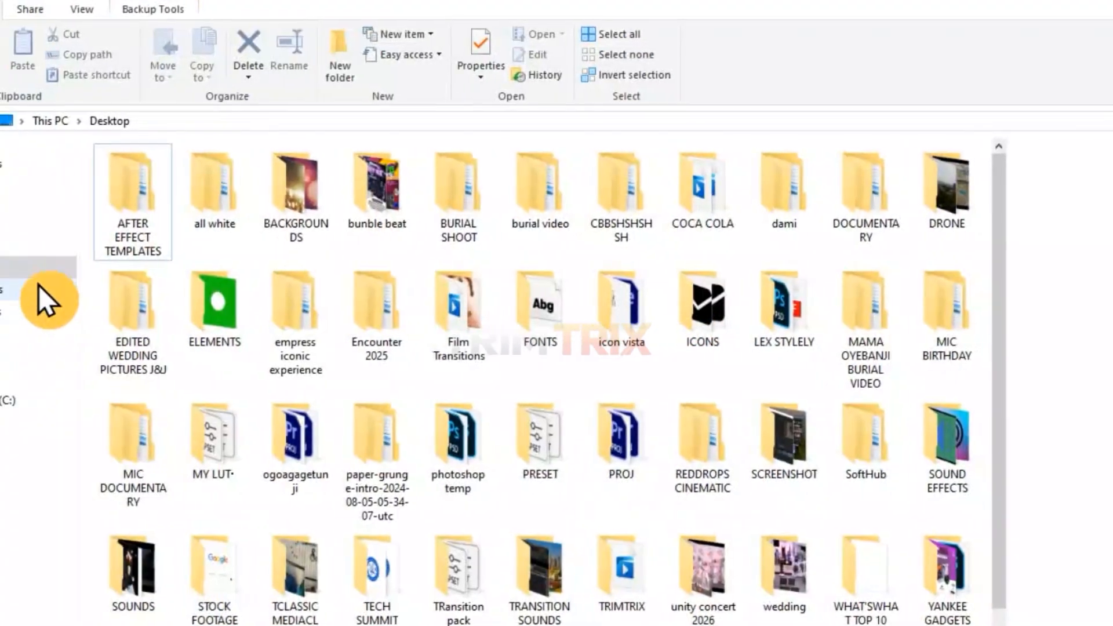
# Step: Find the exported EXPORTING VIDEO TUTORIAL file in the Desktop folder in File Explorer and open it for playback
pyautogui.scroll(-2, 646, 408)
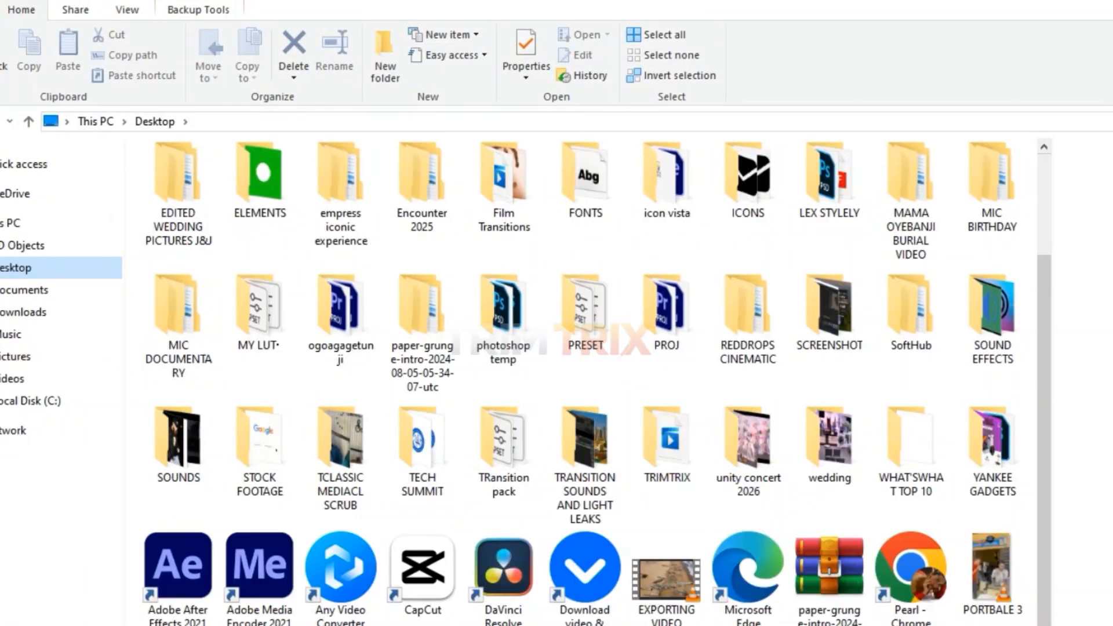
pyautogui.click(673, 587)
pyautogui.doubleClick(670, 558)
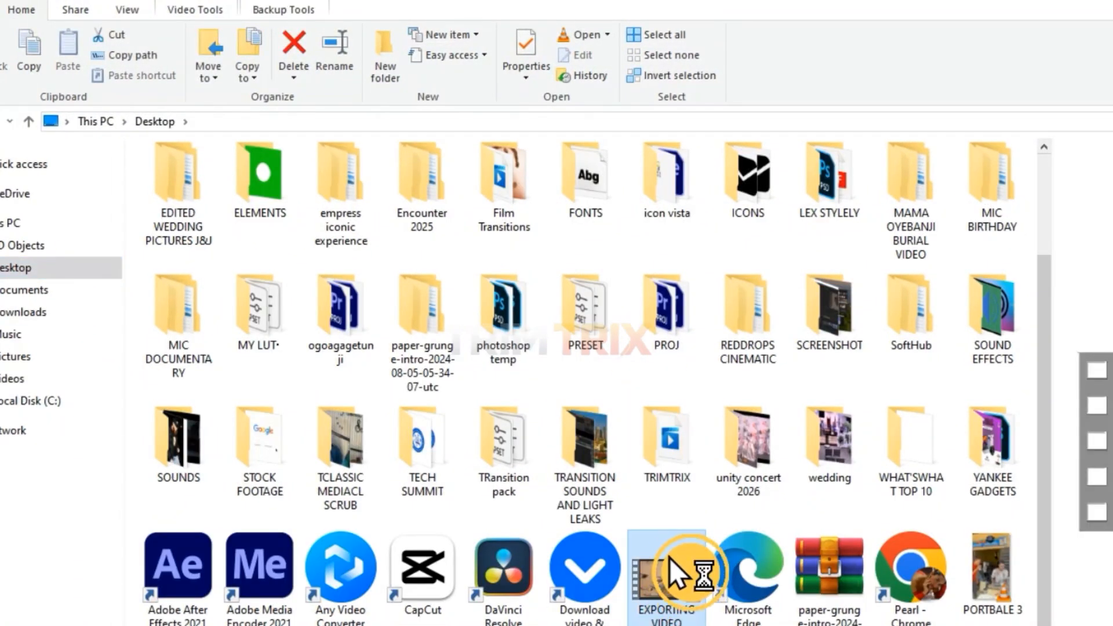